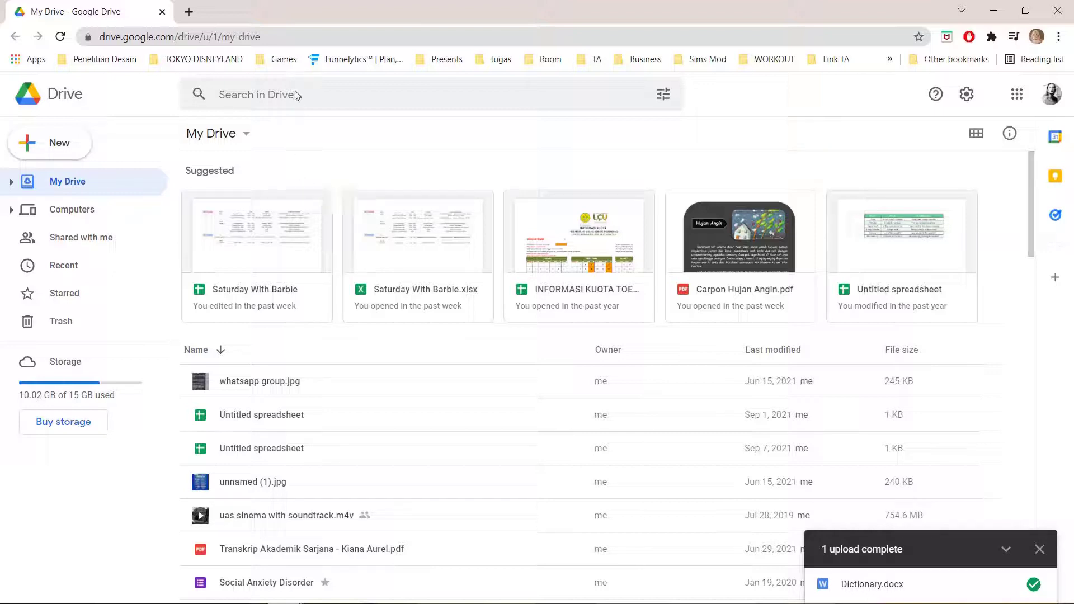
# - Upload Words.docx from the computer's Dictionary folder to Google Drive
pyautogui.click(1026, 93)
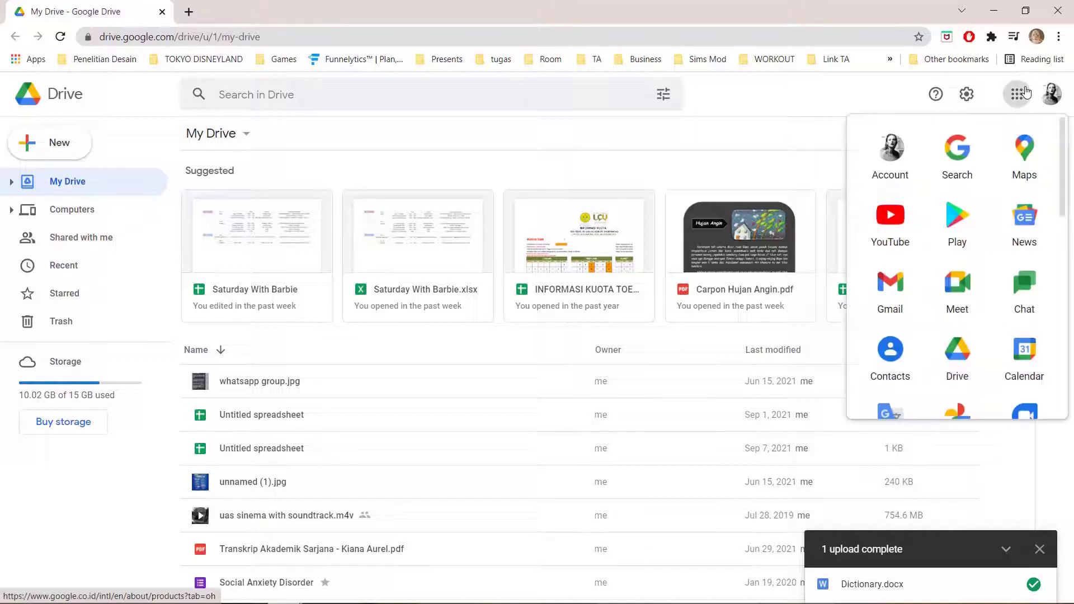
pyautogui.click(57, 156)
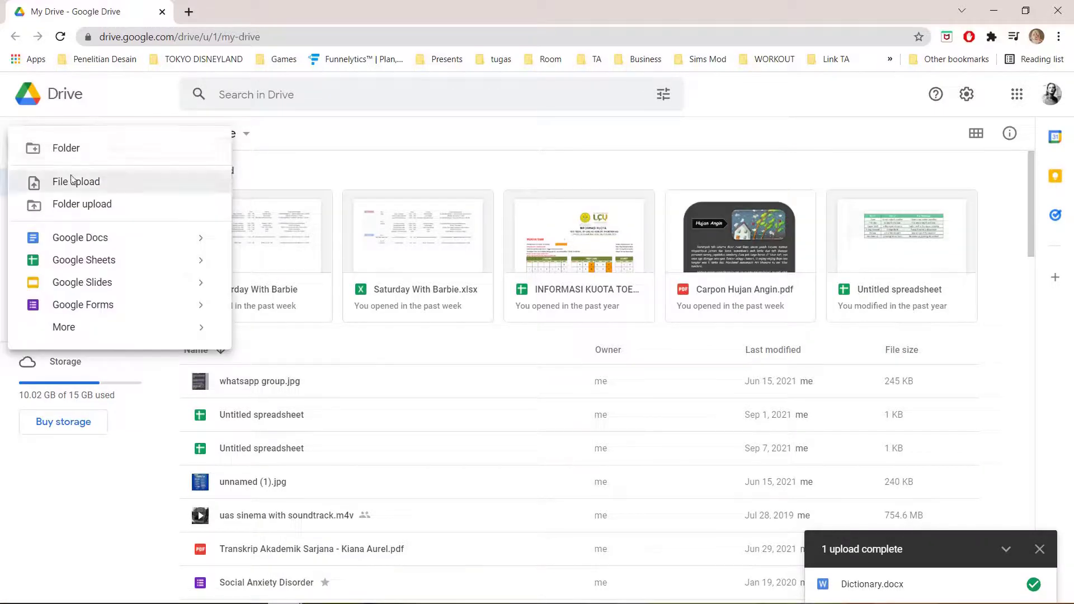
pyautogui.click(72, 180)
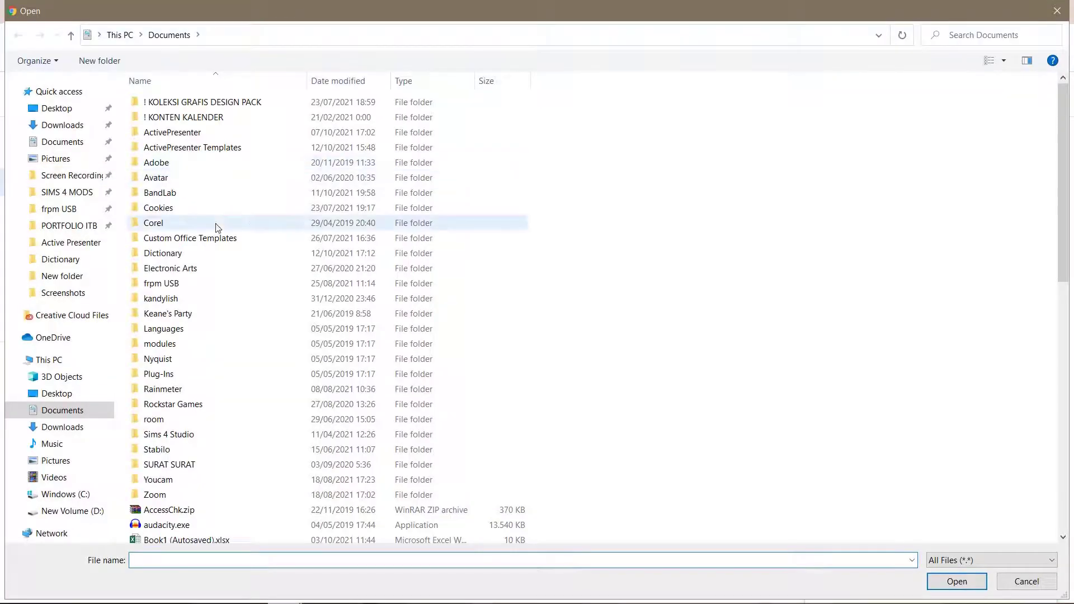
pyautogui.doubleClick(224, 253)
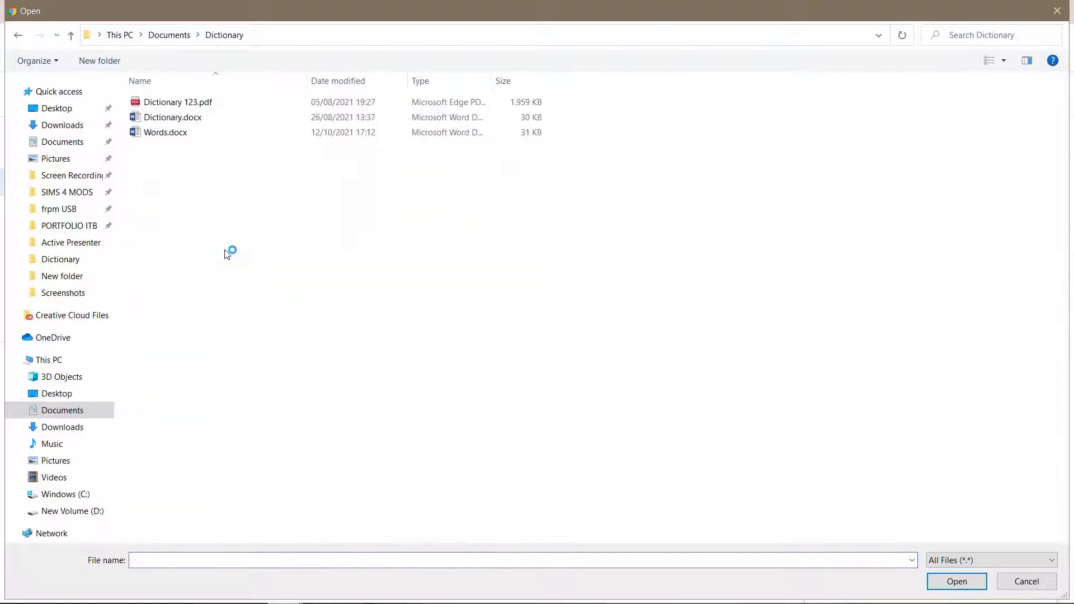
pyautogui.doubleClick(165, 138)
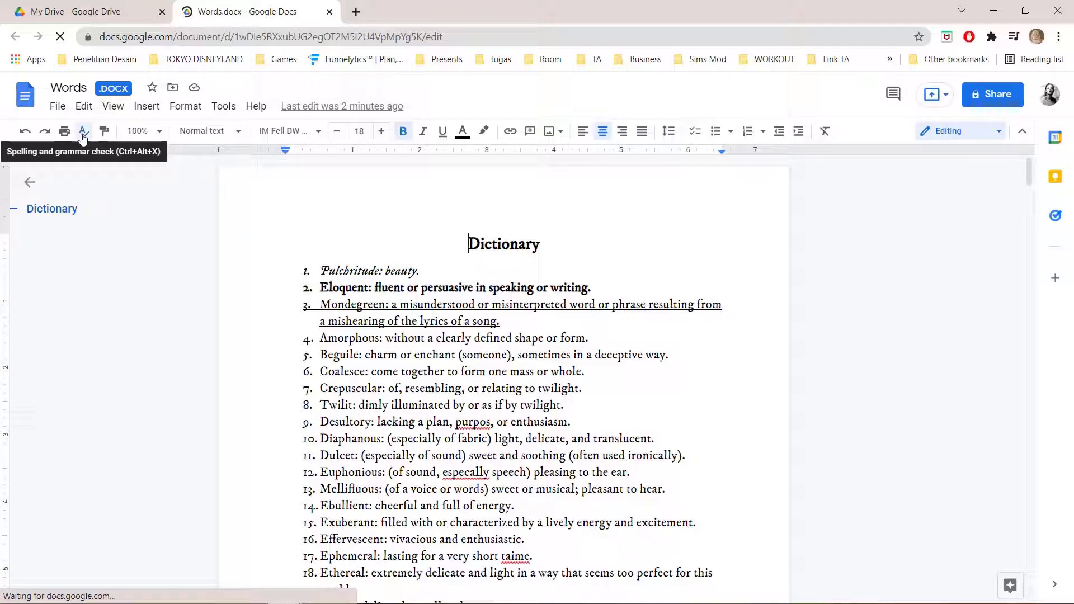
# - Run spelling and grammar check, accepting purpose, especially, substance, excessive and other corrections
pyautogui.click(83, 137)
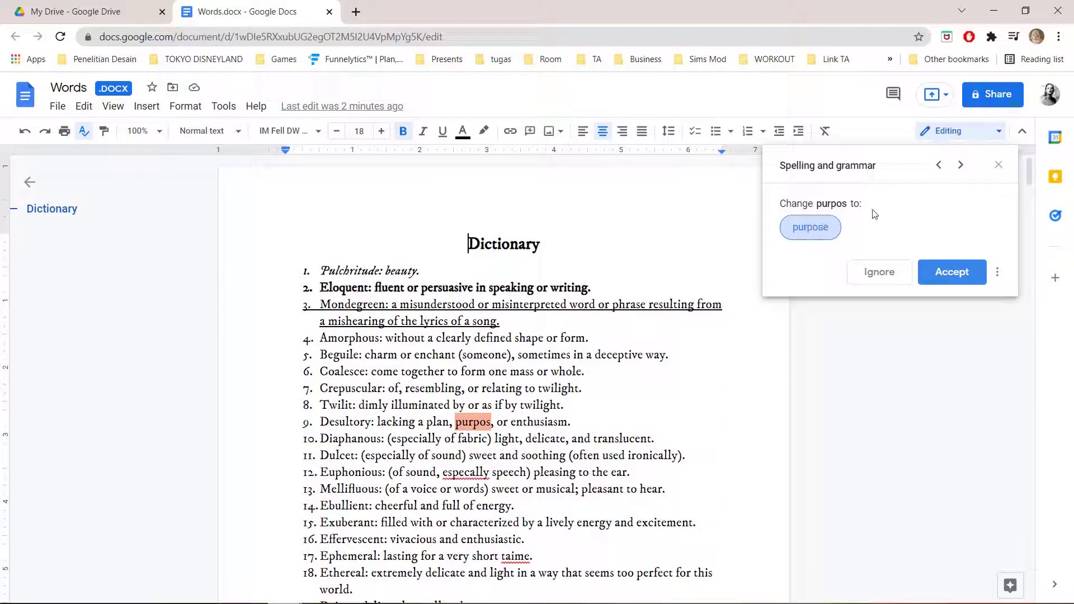
pyautogui.click(975, 272)
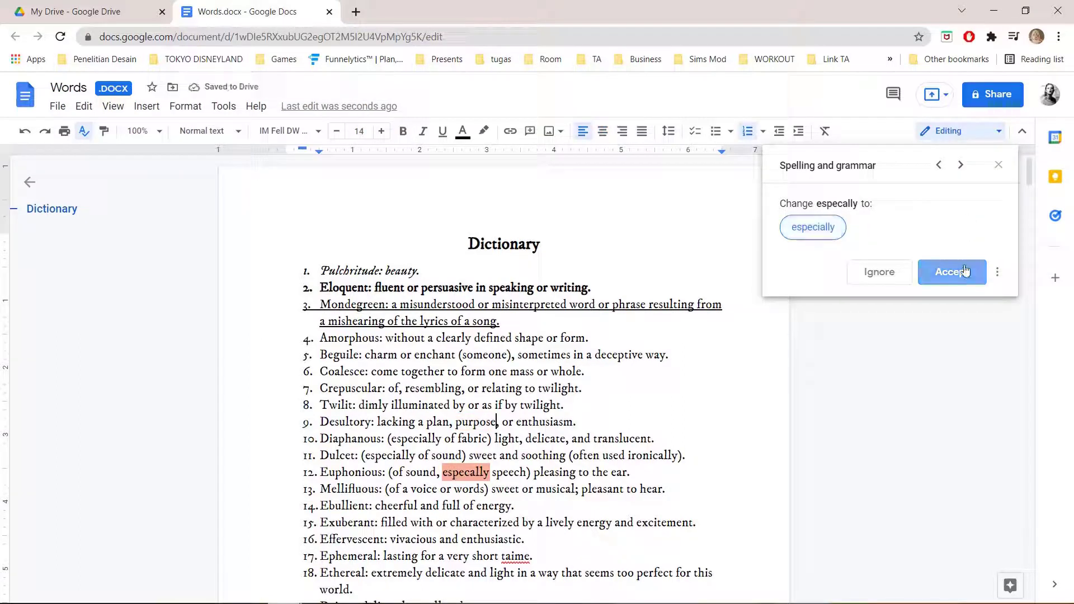
pyautogui.click(965, 270)
pyautogui.click(966, 270)
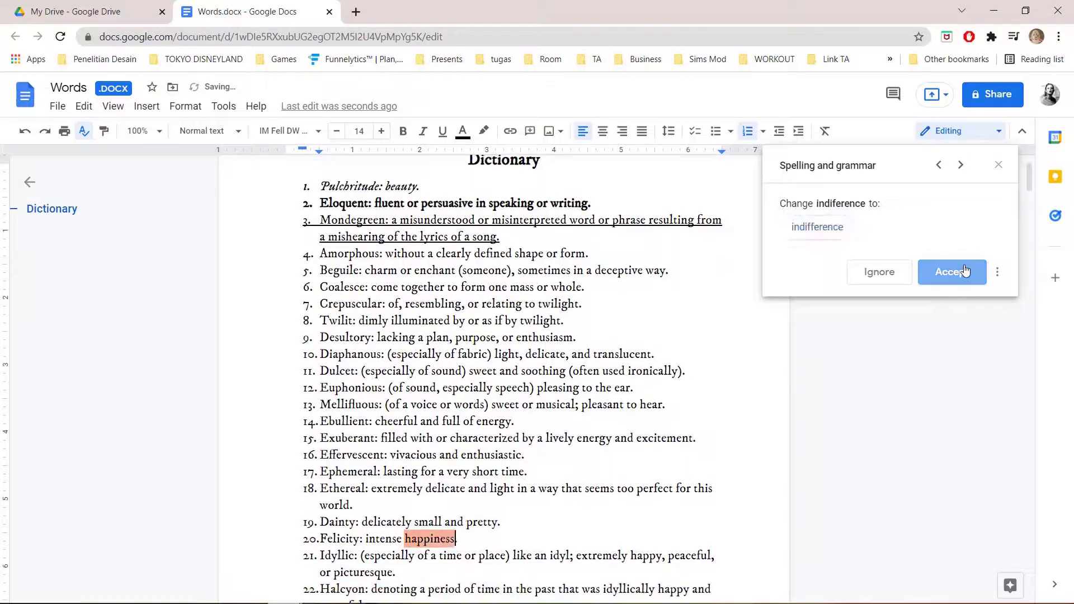
pyautogui.click(966, 271)
pyautogui.click(966, 270)
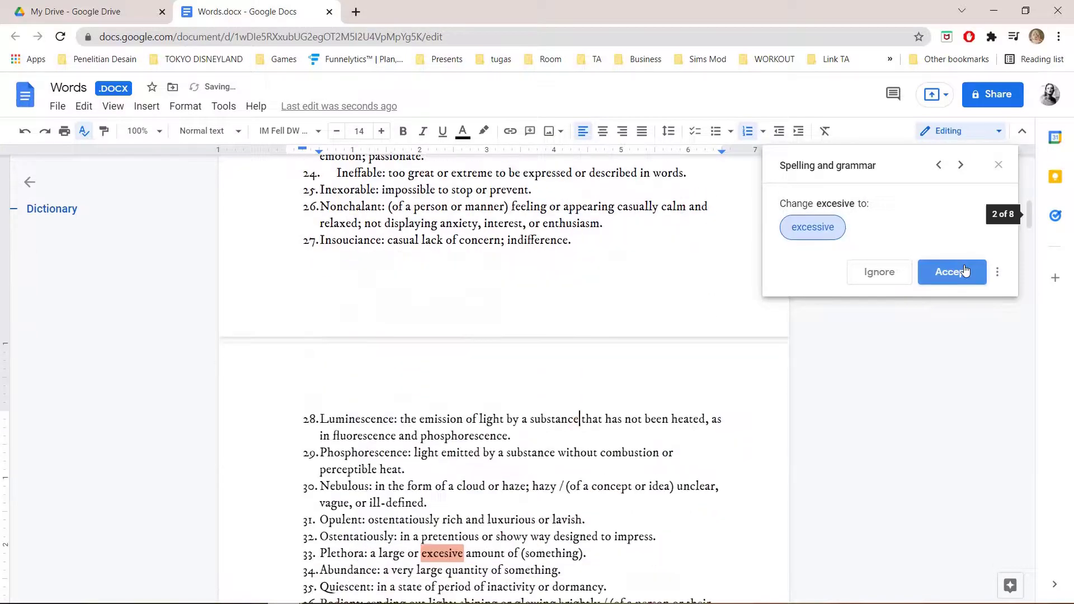
pyautogui.click(966, 271)
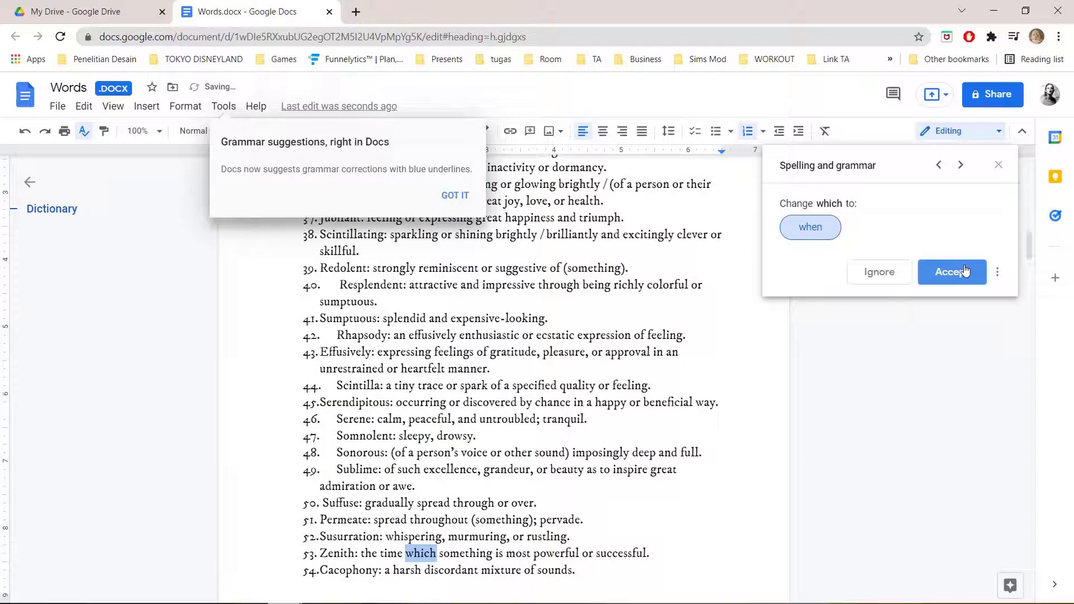
# - Dismiss the grammar popup, then accept 'when' for 'which' and 'response' for 'respons'
pyautogui.click(450, 200)
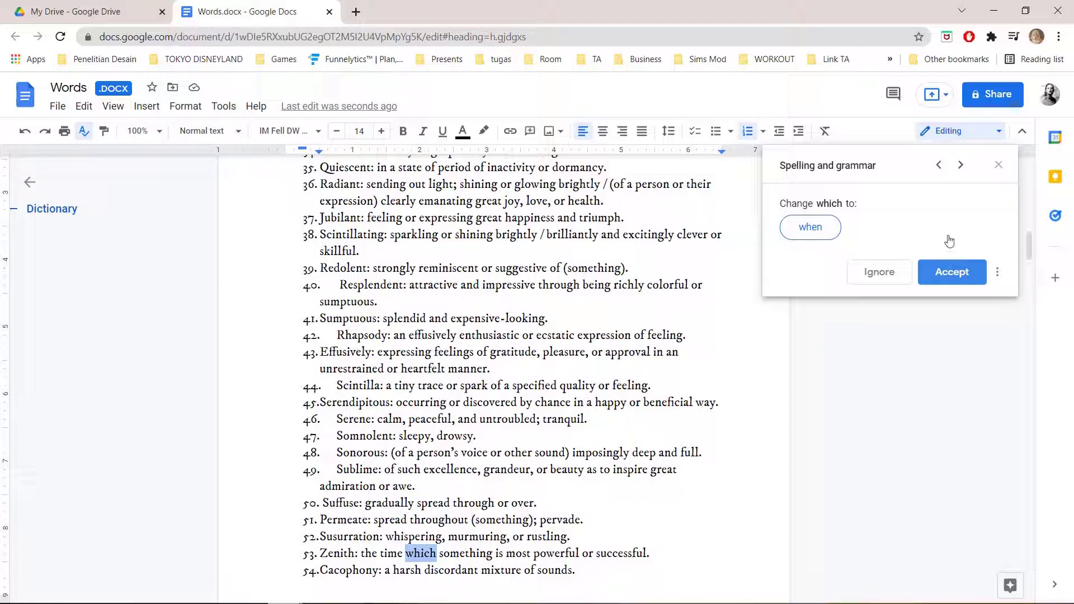
pyautogui.click(945, 267)
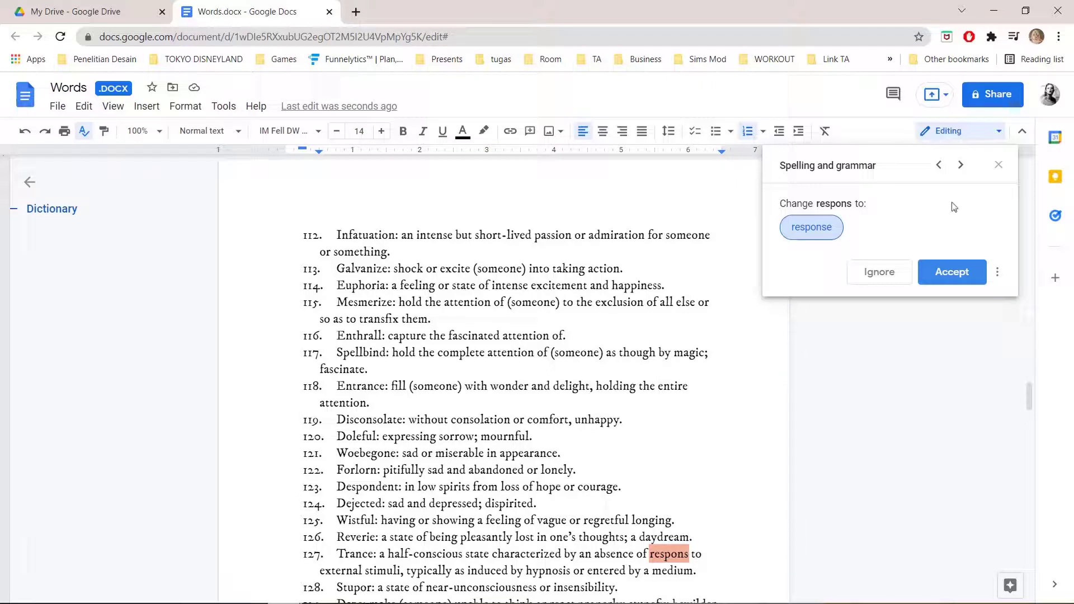
pyautogui.click(952, 272)
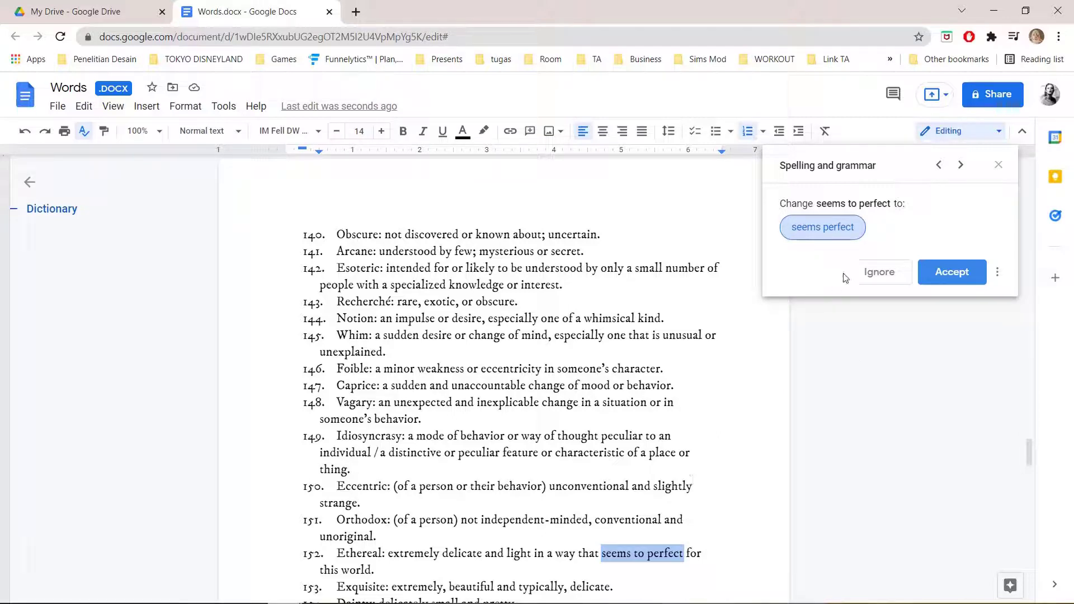
# - Ignore the 'seems perfect' suggestion and accept 'the appearance' in the Grandeur entry
pyautogui.click(868, 277)
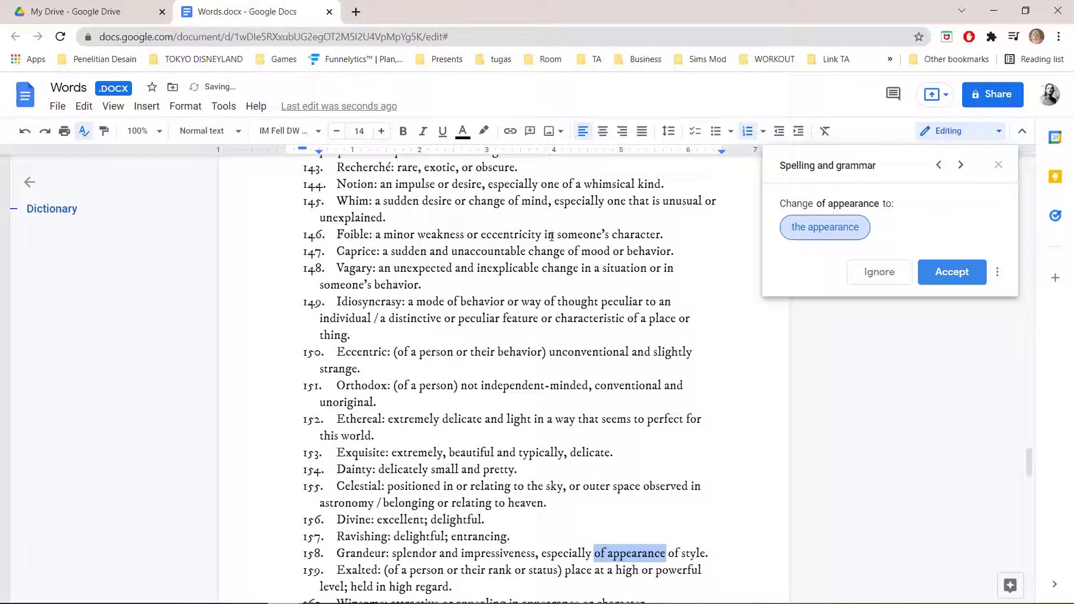
pyautogui.click(947, 273)
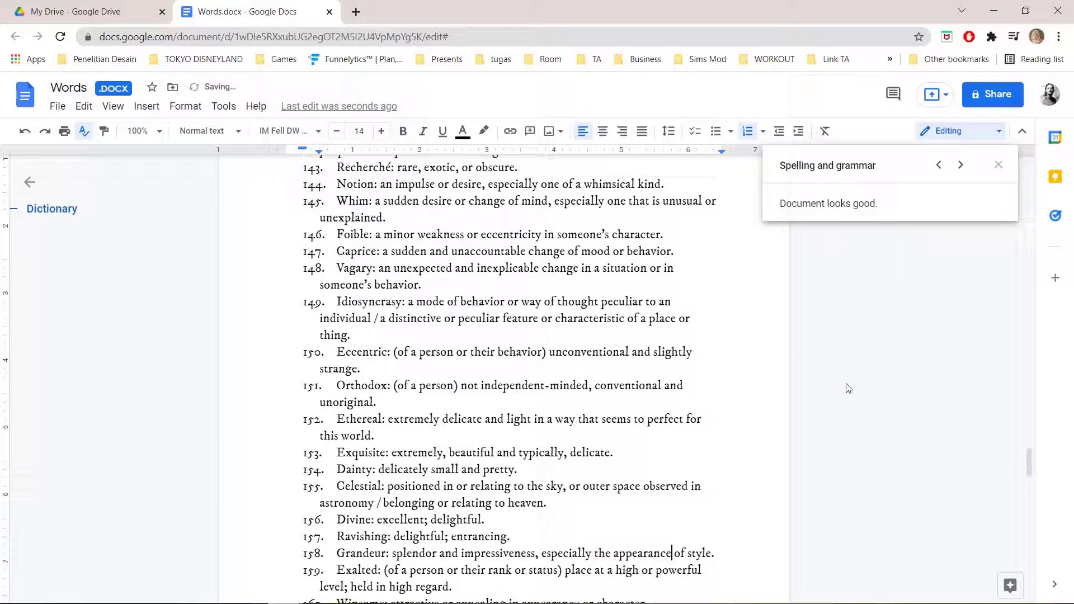